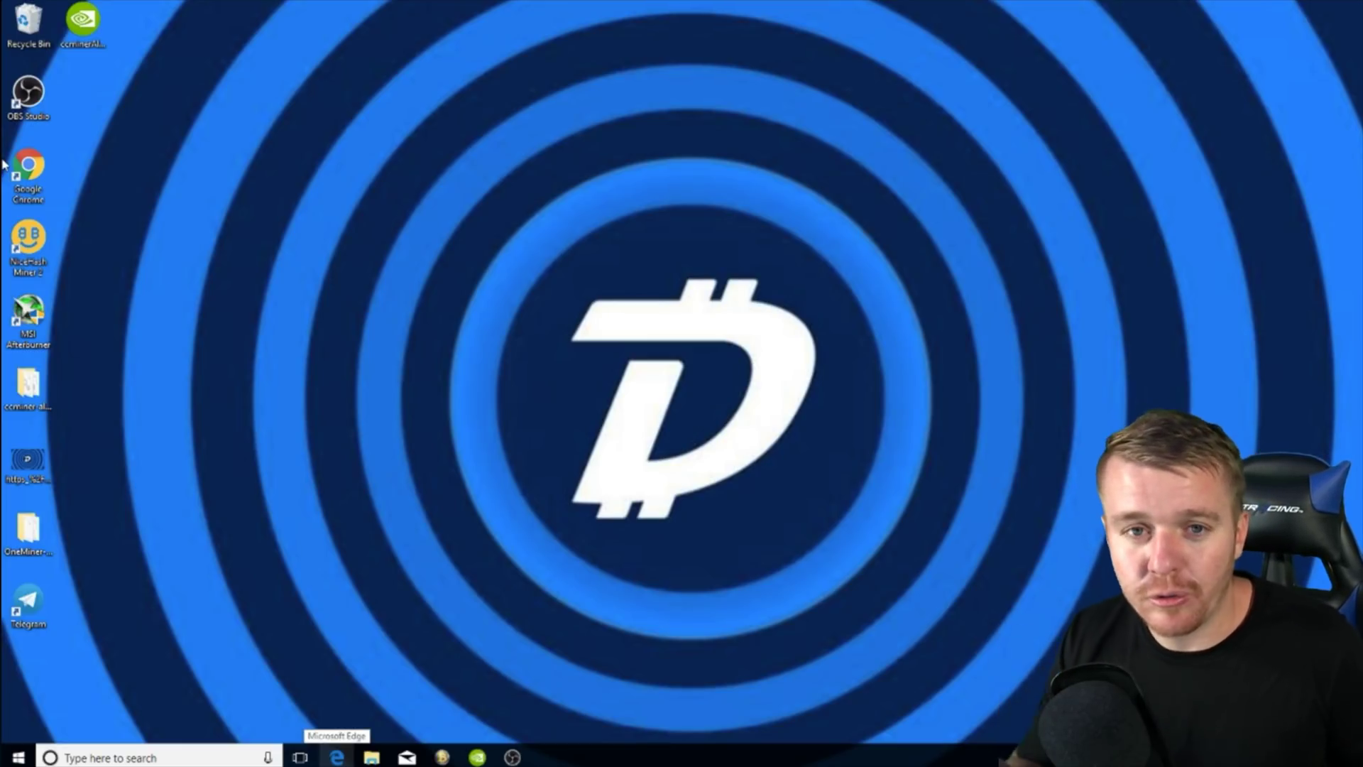
# - Open the awesomeminer.com website in Chrome
pyautogui.click(736, 40)
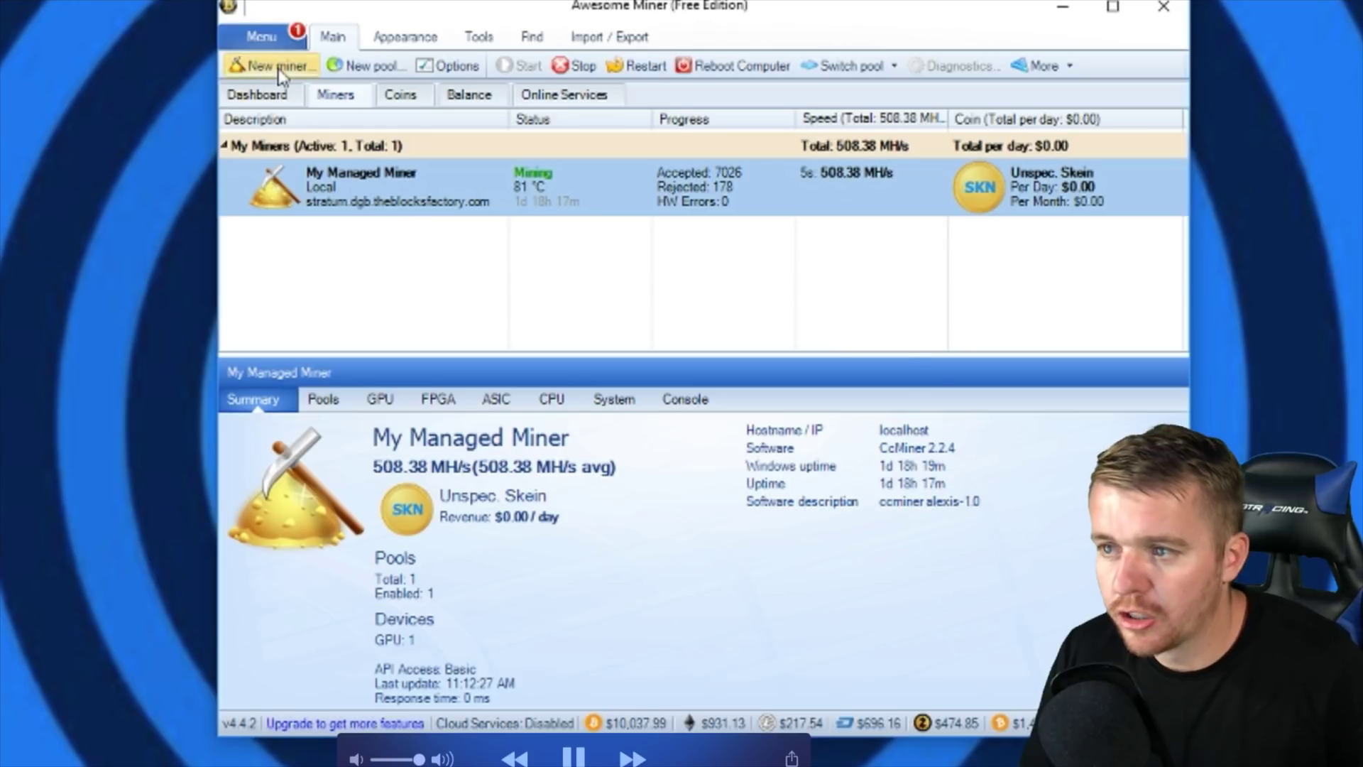
# - Begin a new Managed Miner in the wizard, keeping the default description 'My Managed Miner'
pyautogui.click(278, 74)
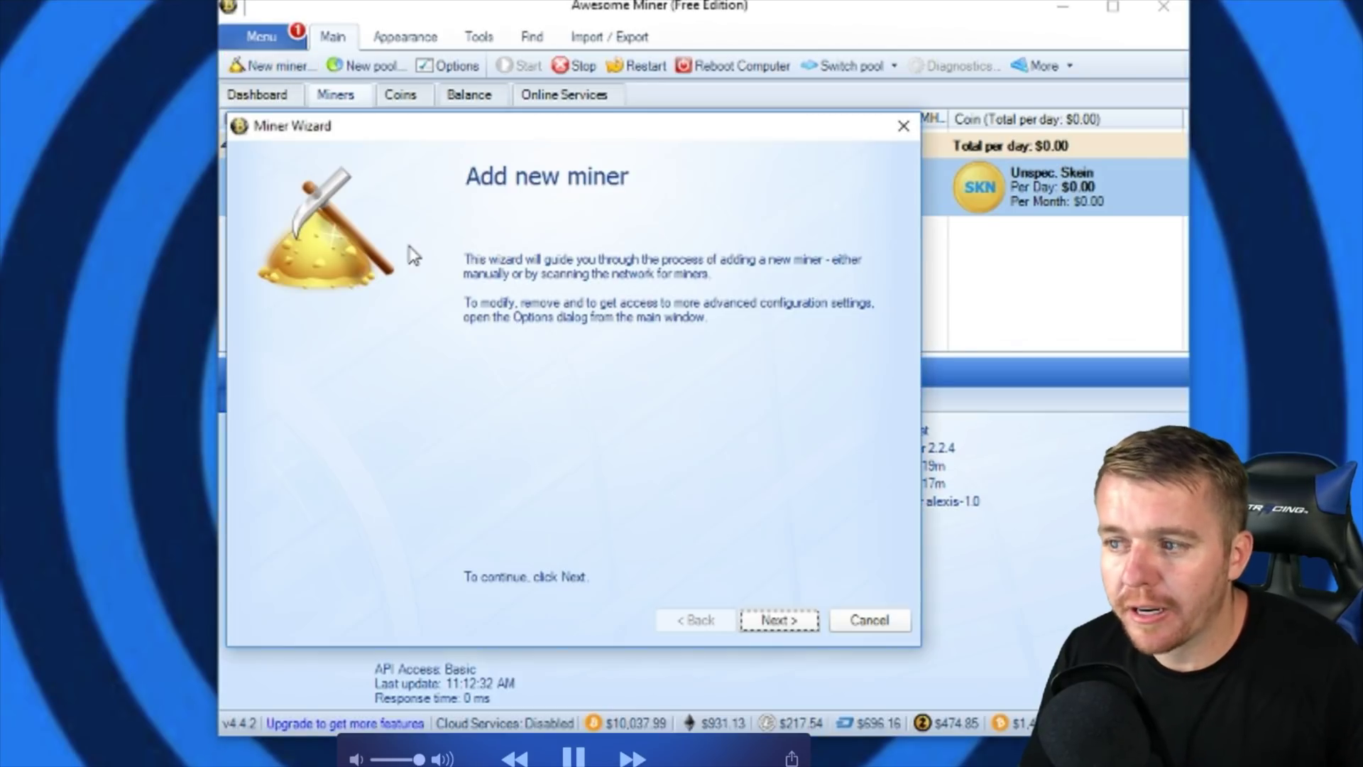
pyautogui.click(779, 621)
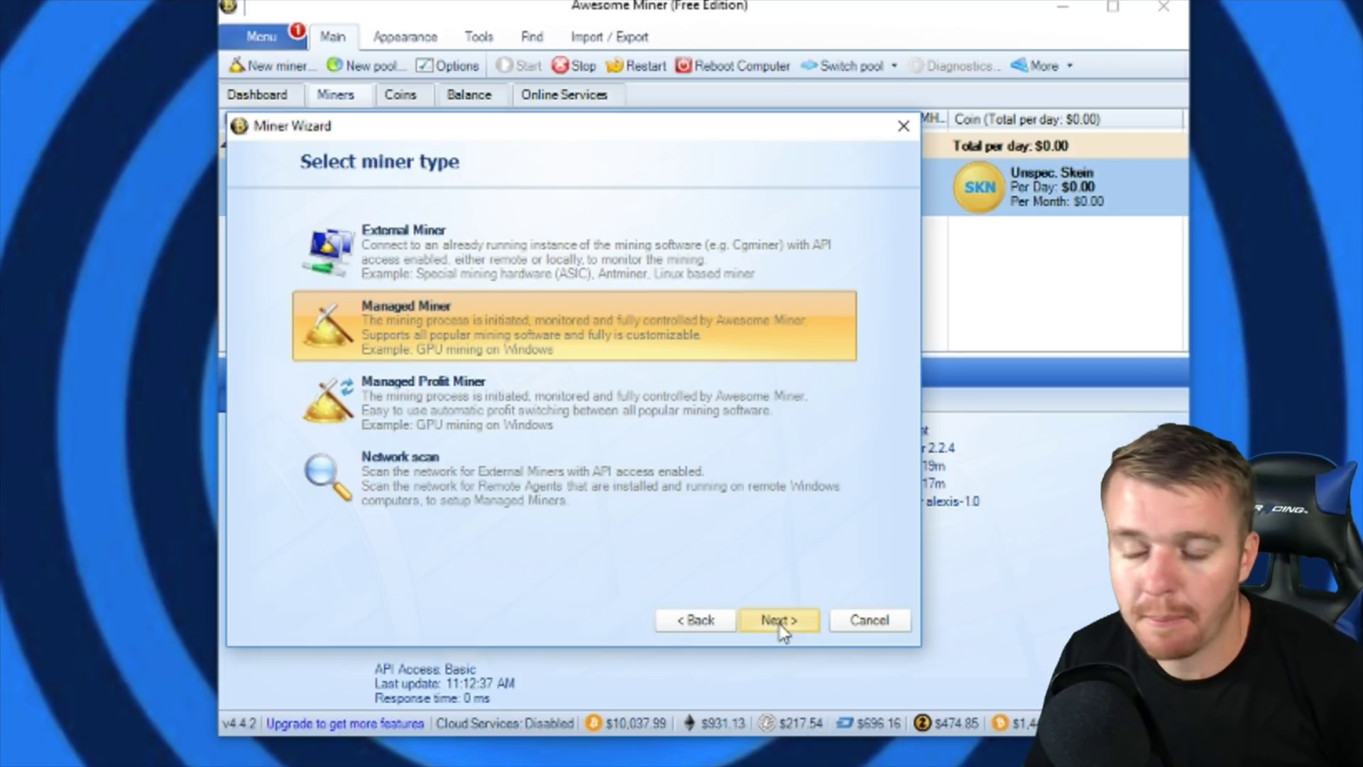
pyautogui.click(779, 620)
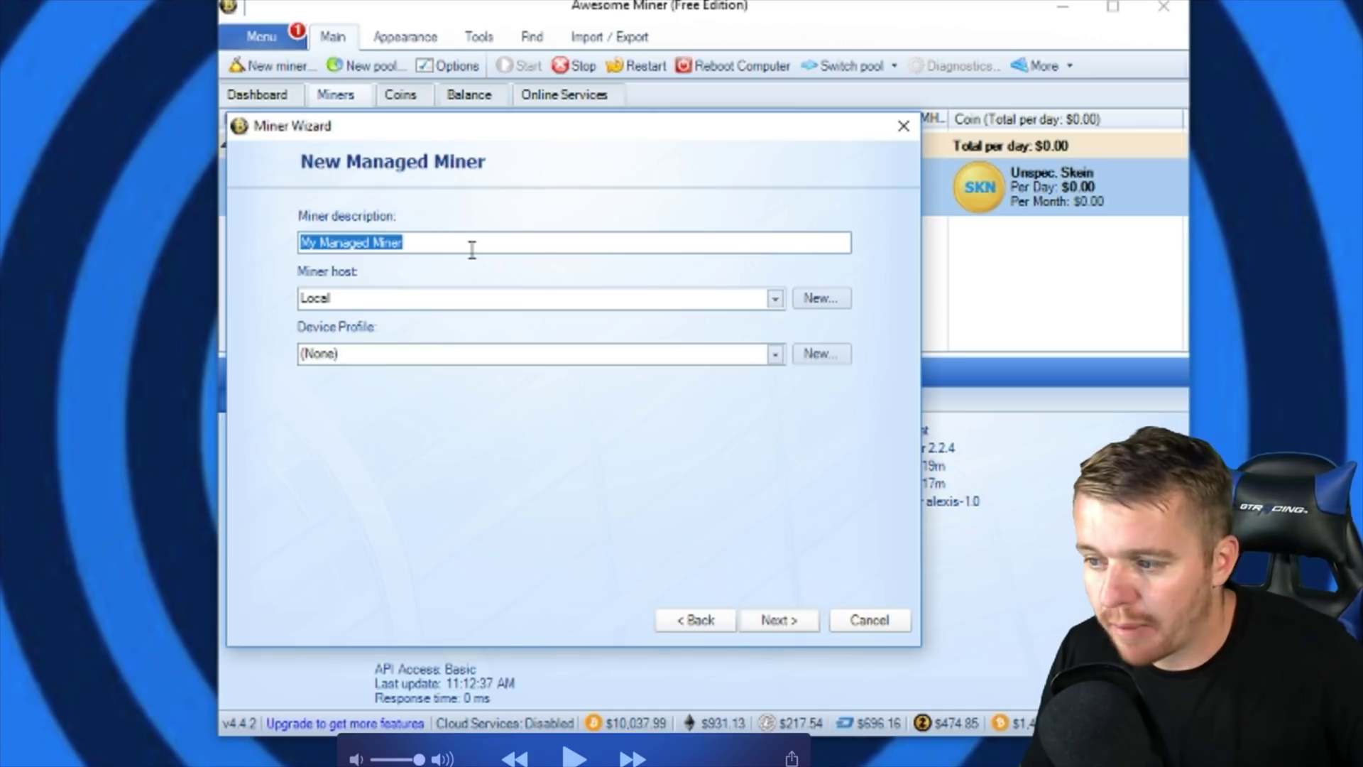
pyautogui.press('Return')
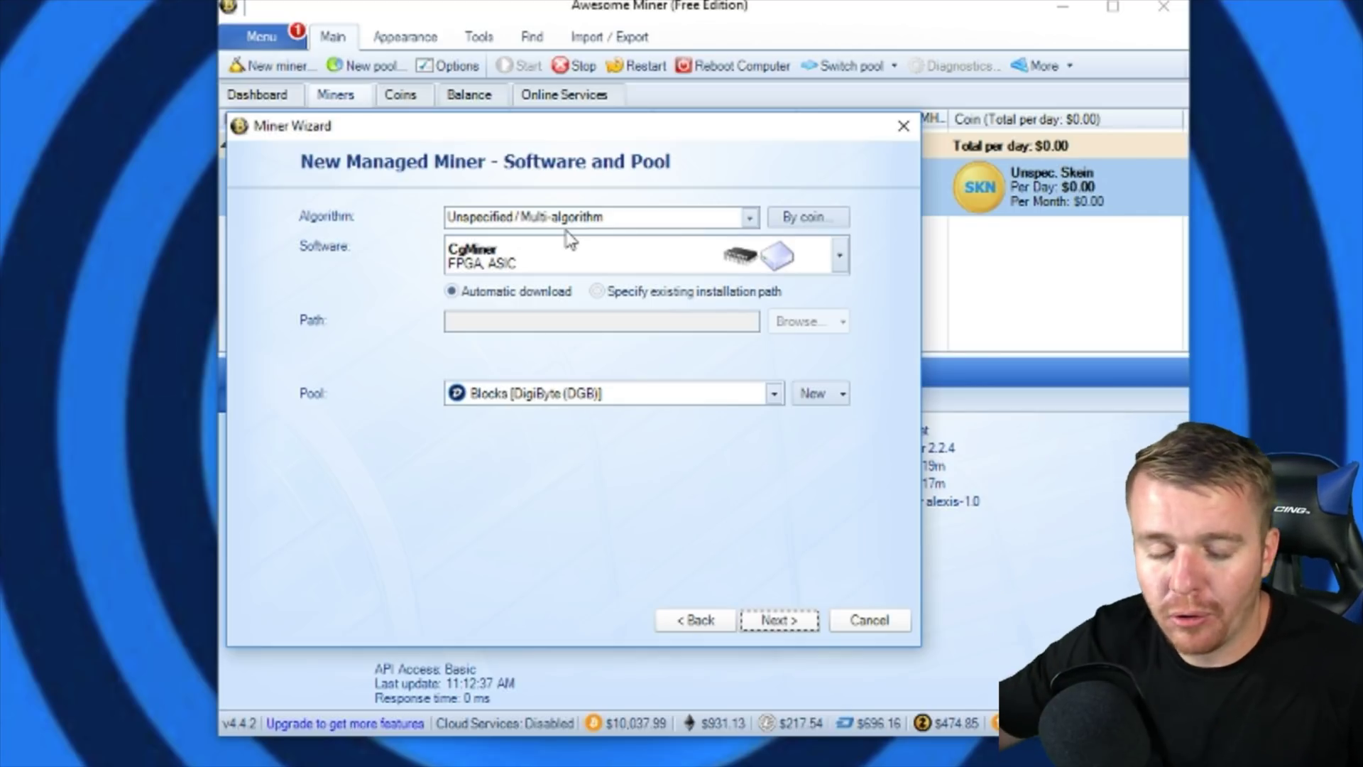
# - Choose Skein as the algorithm with CcMiner software, then start creating a new pool
pyautogui.click(742, 214)
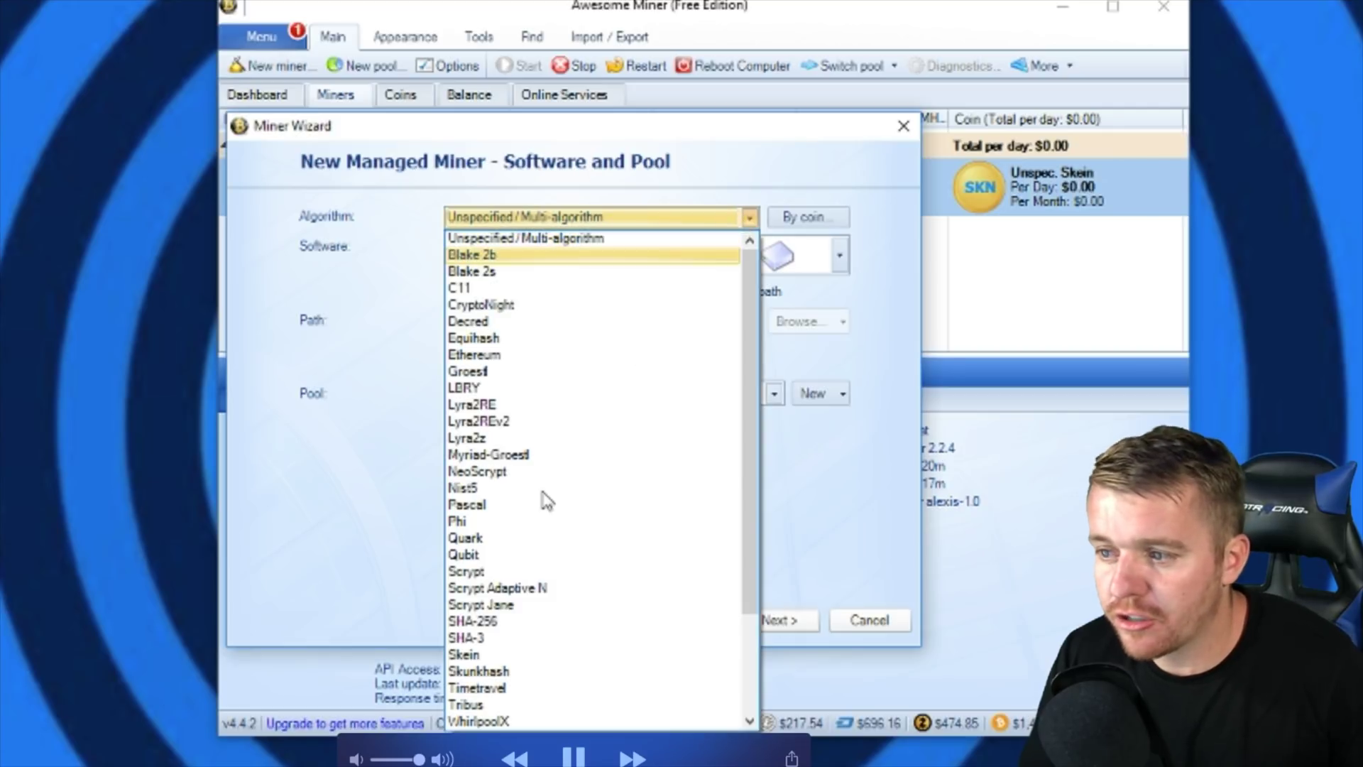
pyautogui.click(465, 654)
pyautogui.click(650, 255)
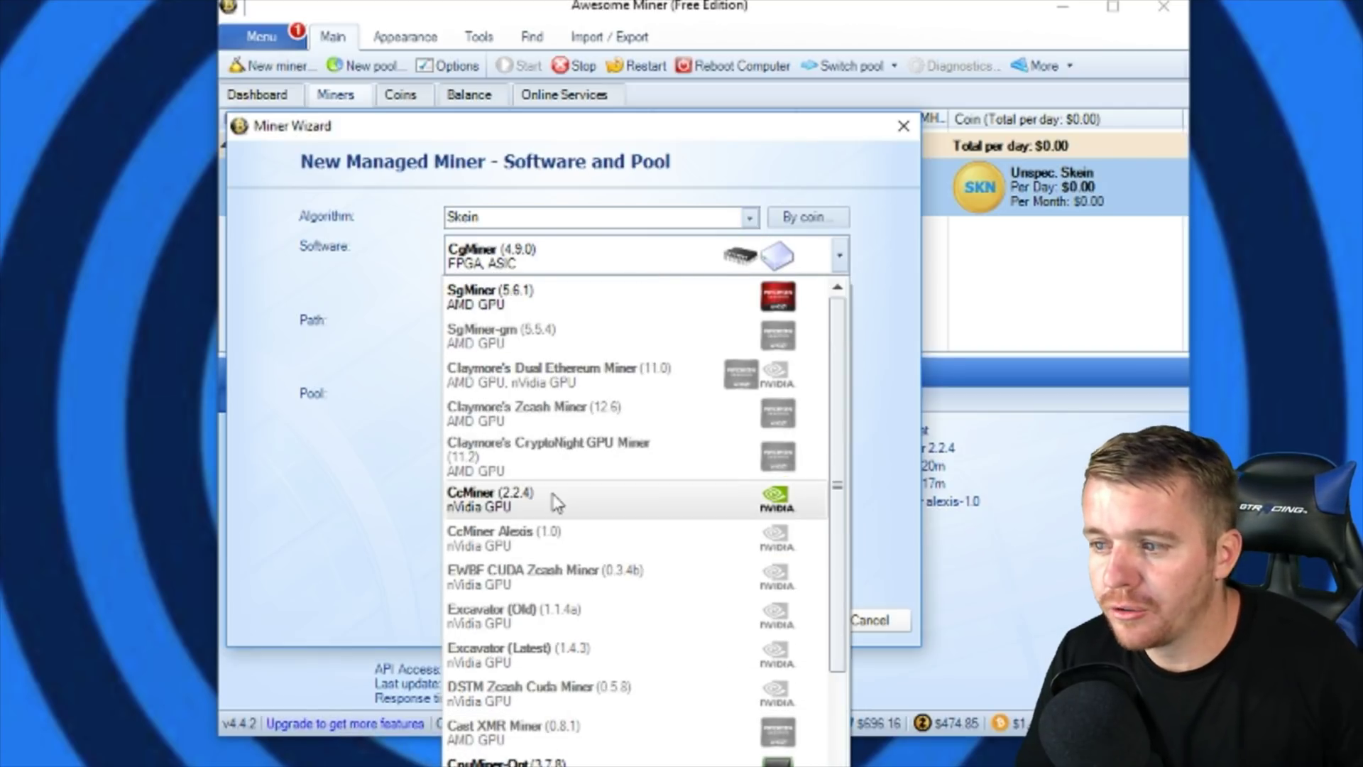
pyautogui.click(553, 499)
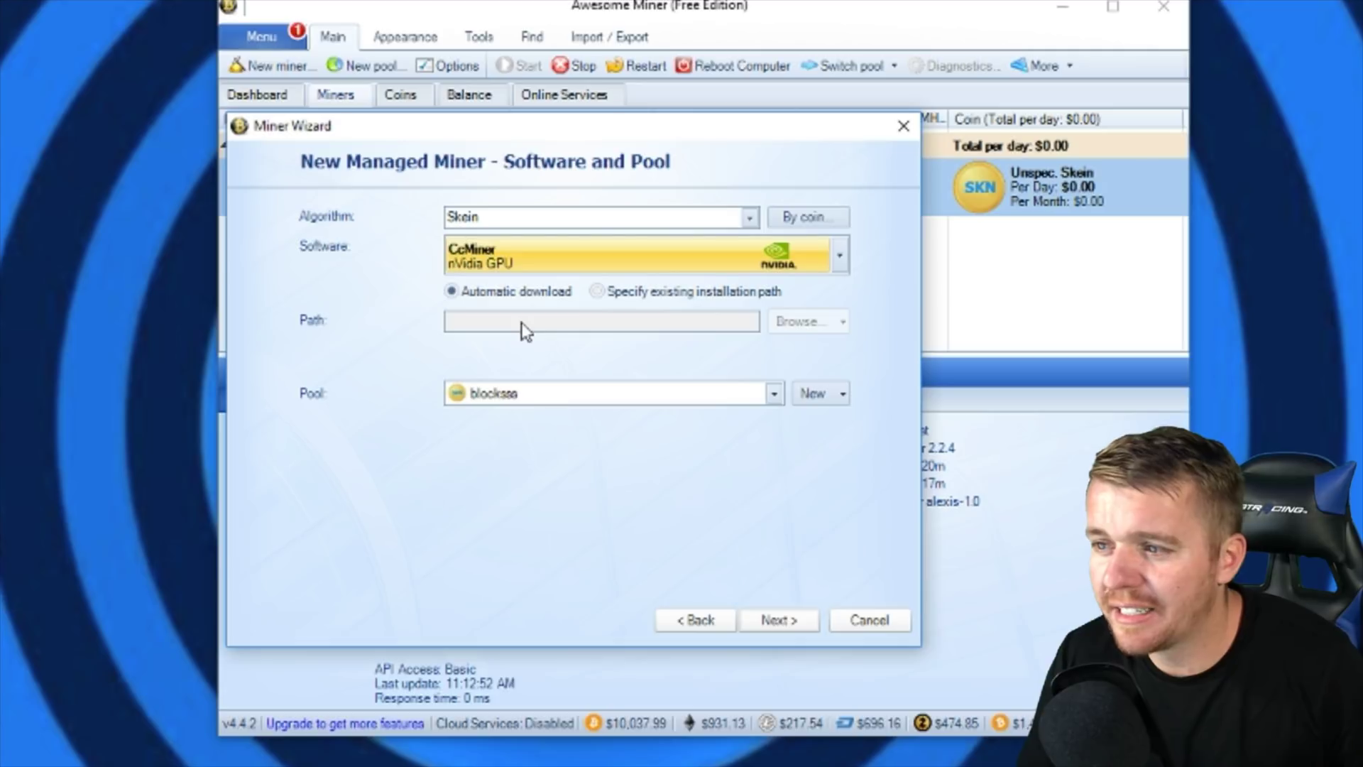
pyautogui.click(816, 397)
pyautogui.click(844, 422)
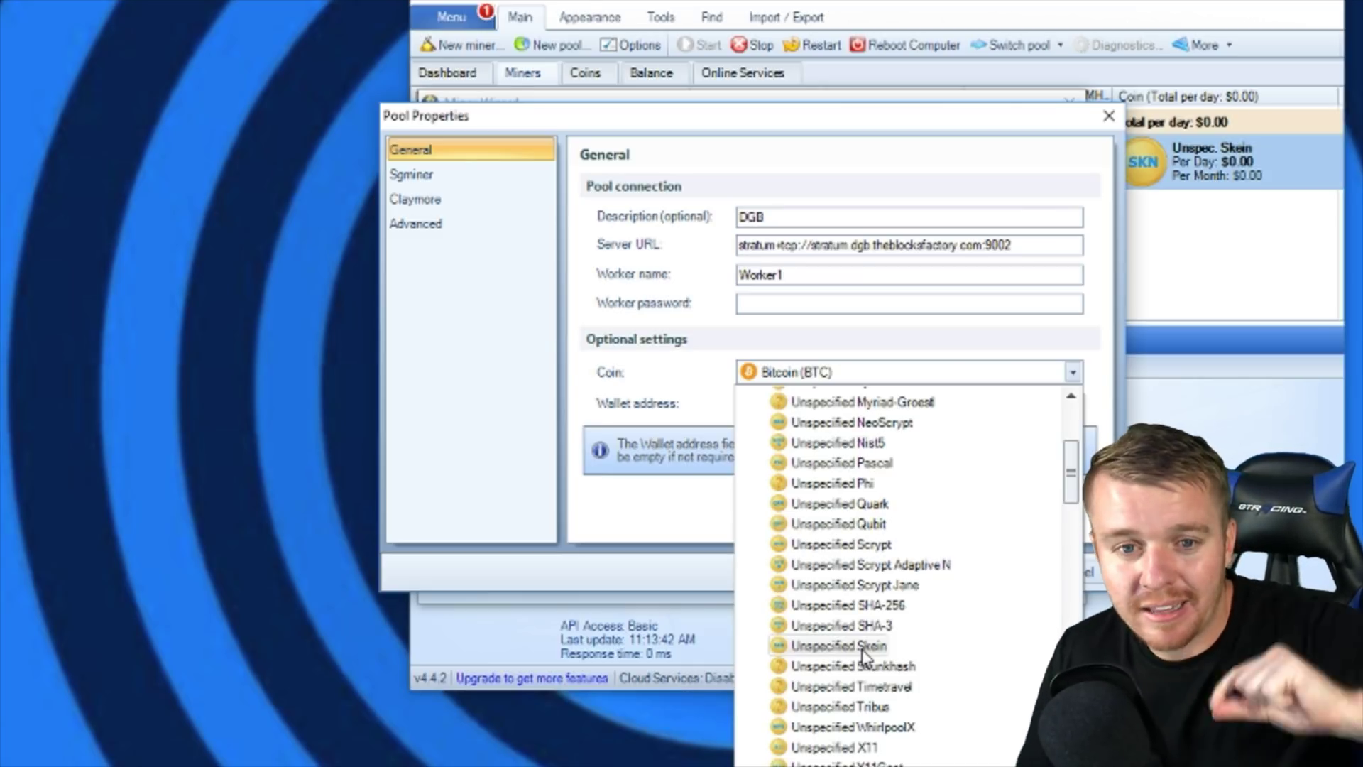
# - Set the pool coin to Unspecified Skein, add '-algo=skein' command-line parameters, and confirm
pyautogui.click(861, 649)
pyautogui.click(412, 226)
pyautogui.click(653, 245)
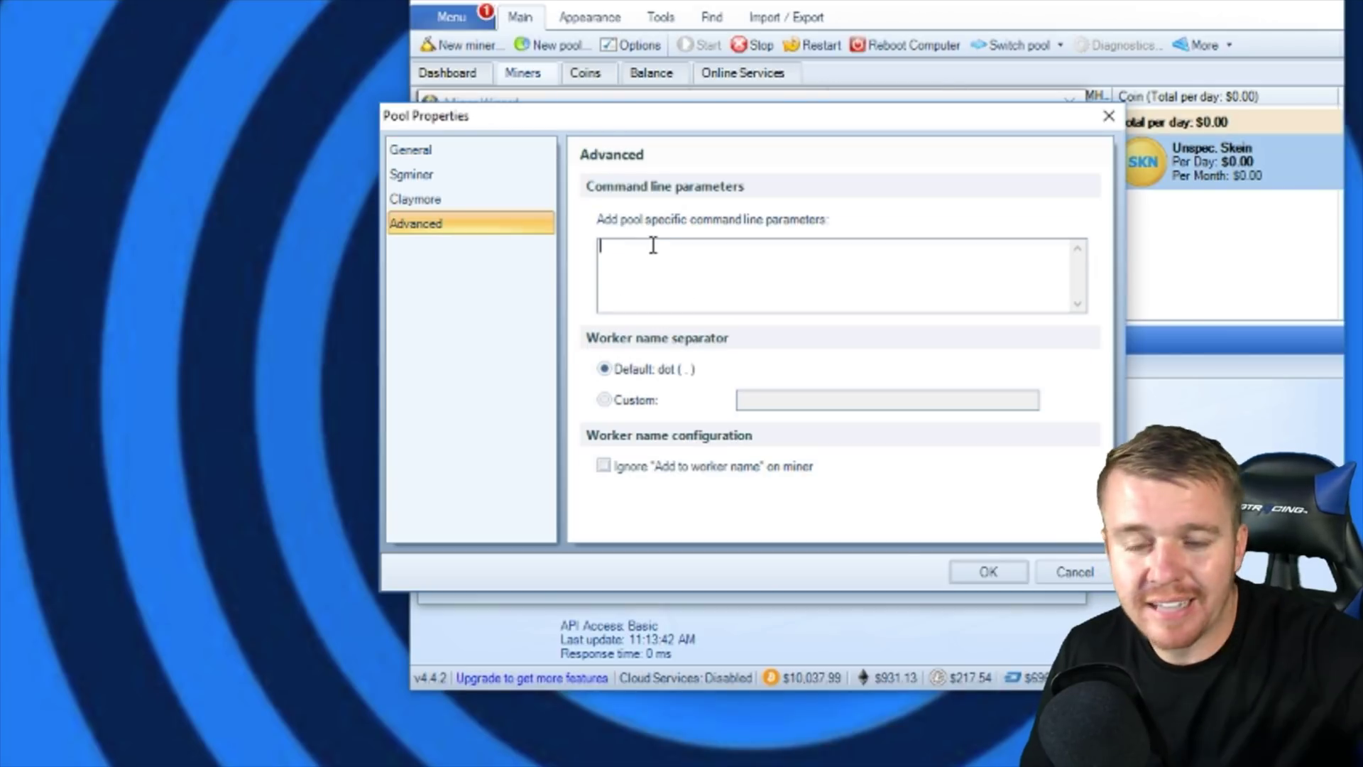
pyautogui.write('-')
pyautogui.write('-algo=skein')
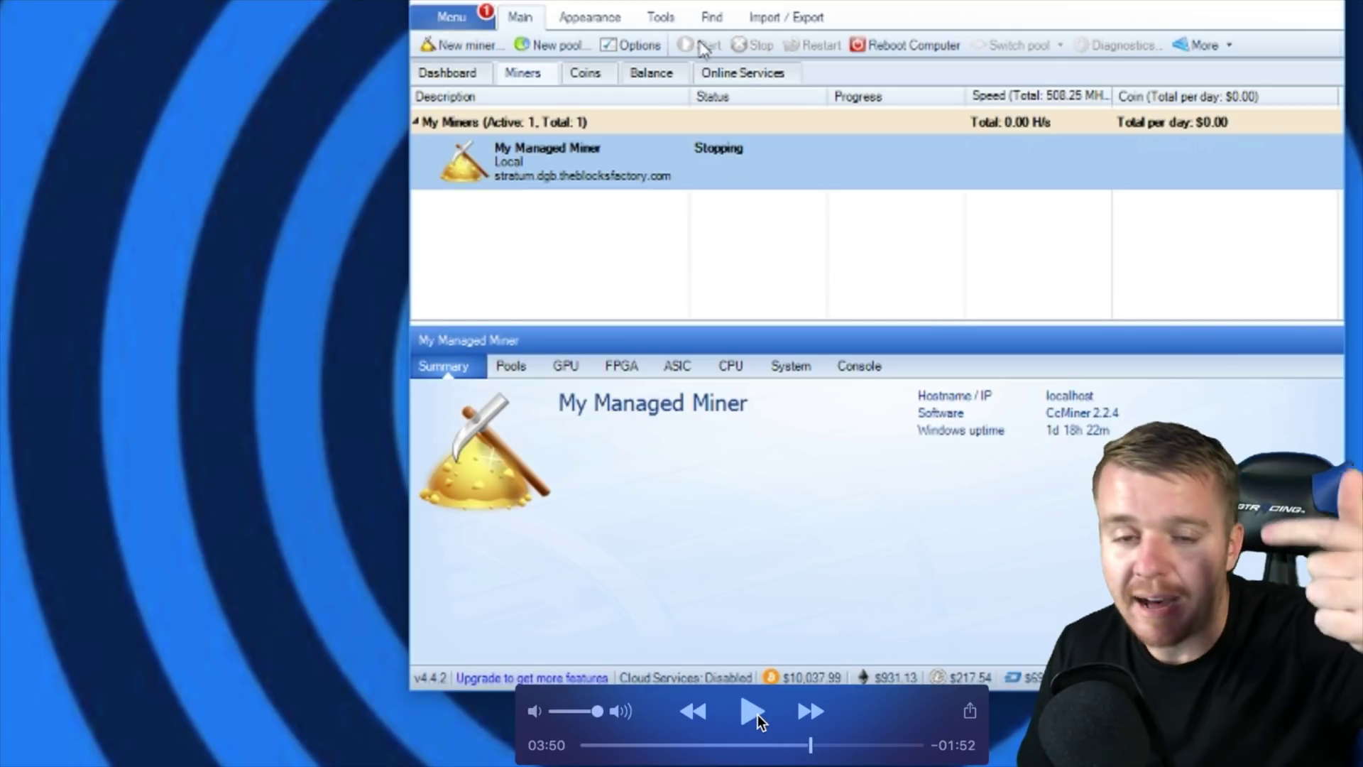
pyautogui.click(752, 711)
# - Start the new managed miner so the ccminer console launches
pyautogui.click(691, 44)
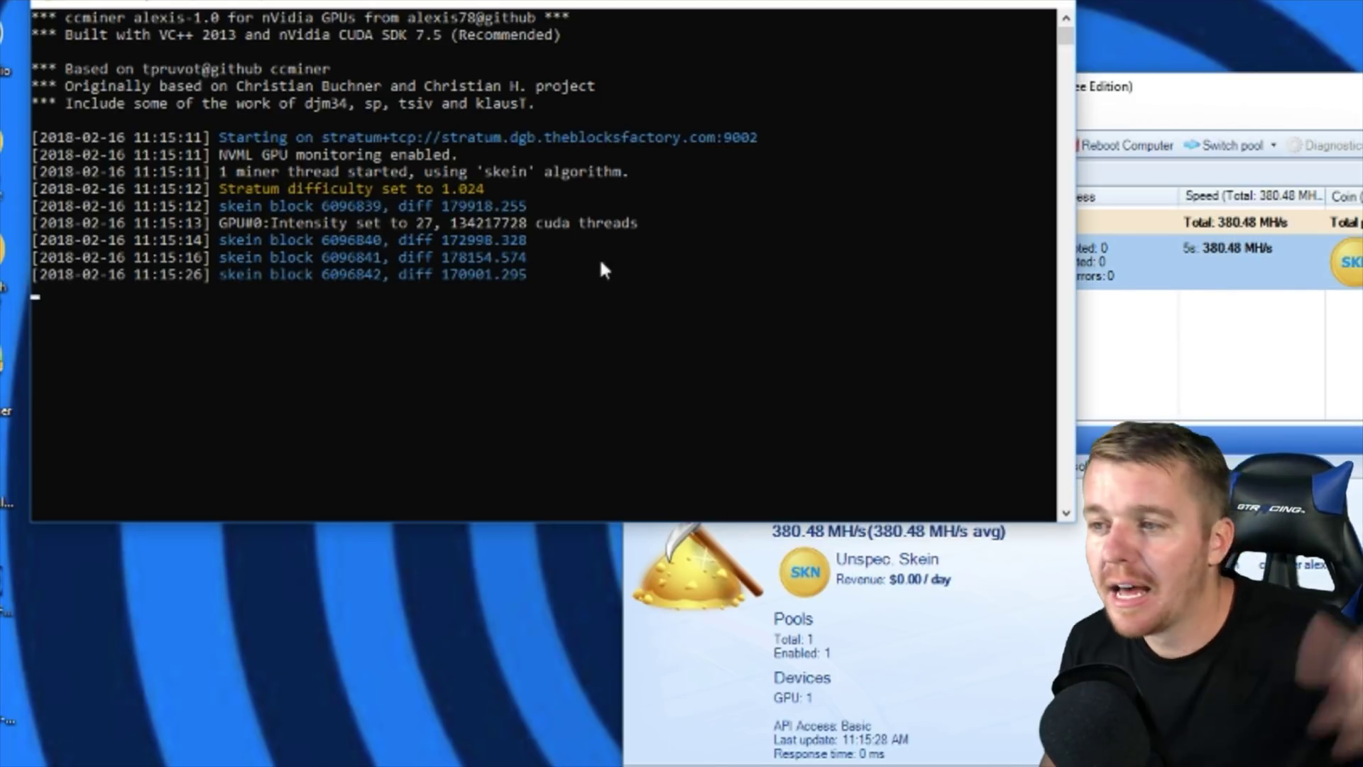
# - Set the GTX 1070 memory clock offset to -308 and apply it
pyautogui.moveTo(595, 3); pyautogui.dragTo(1293, 25)
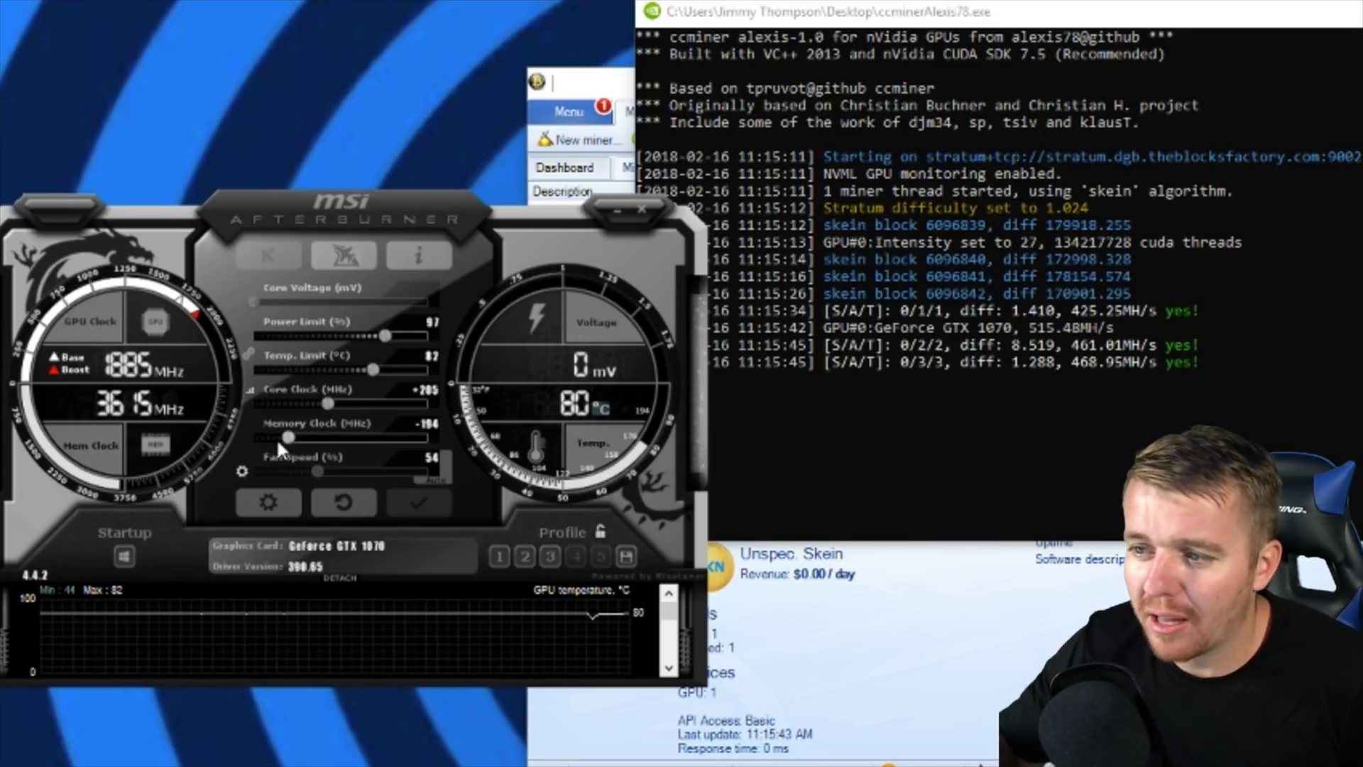
pyautogui.moveTo(275, 437); pyautogui.dragTo(279, 434)
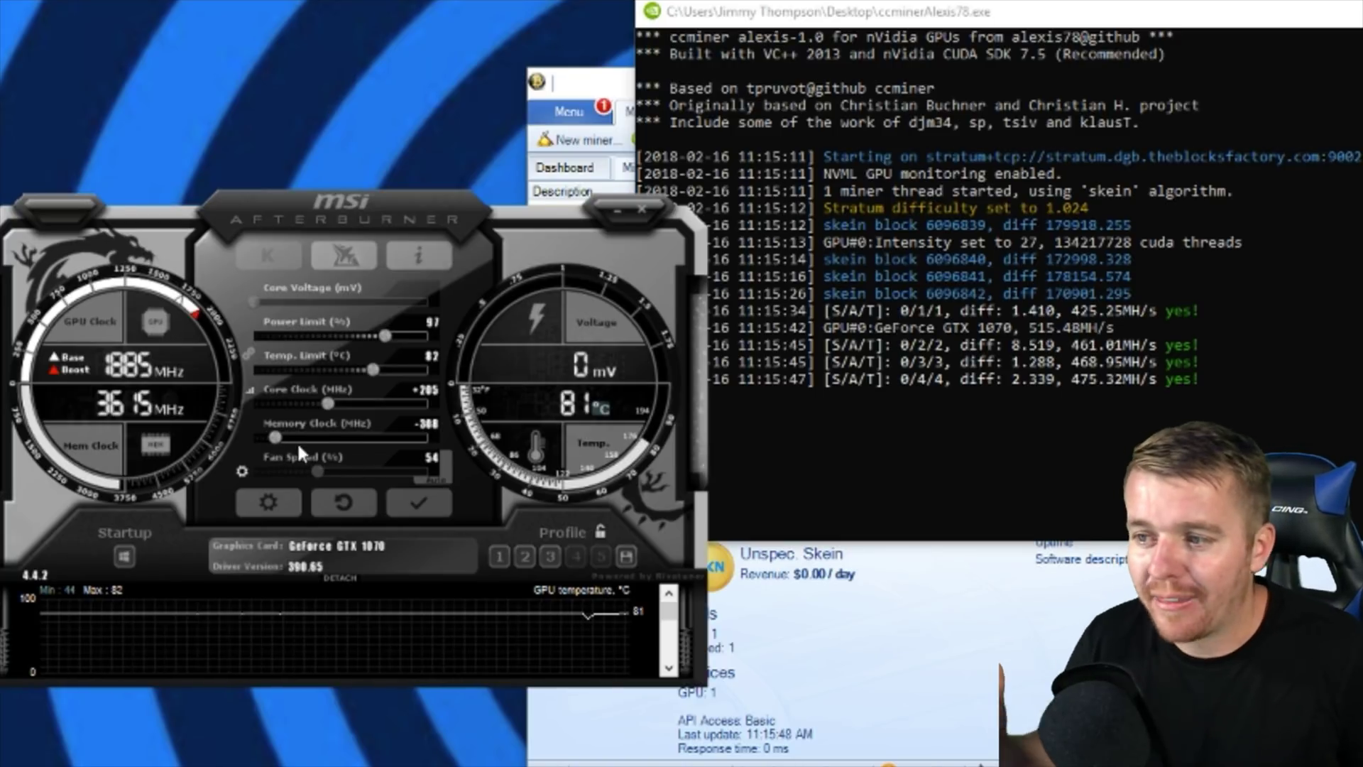
pyautogui.click(409, 499)
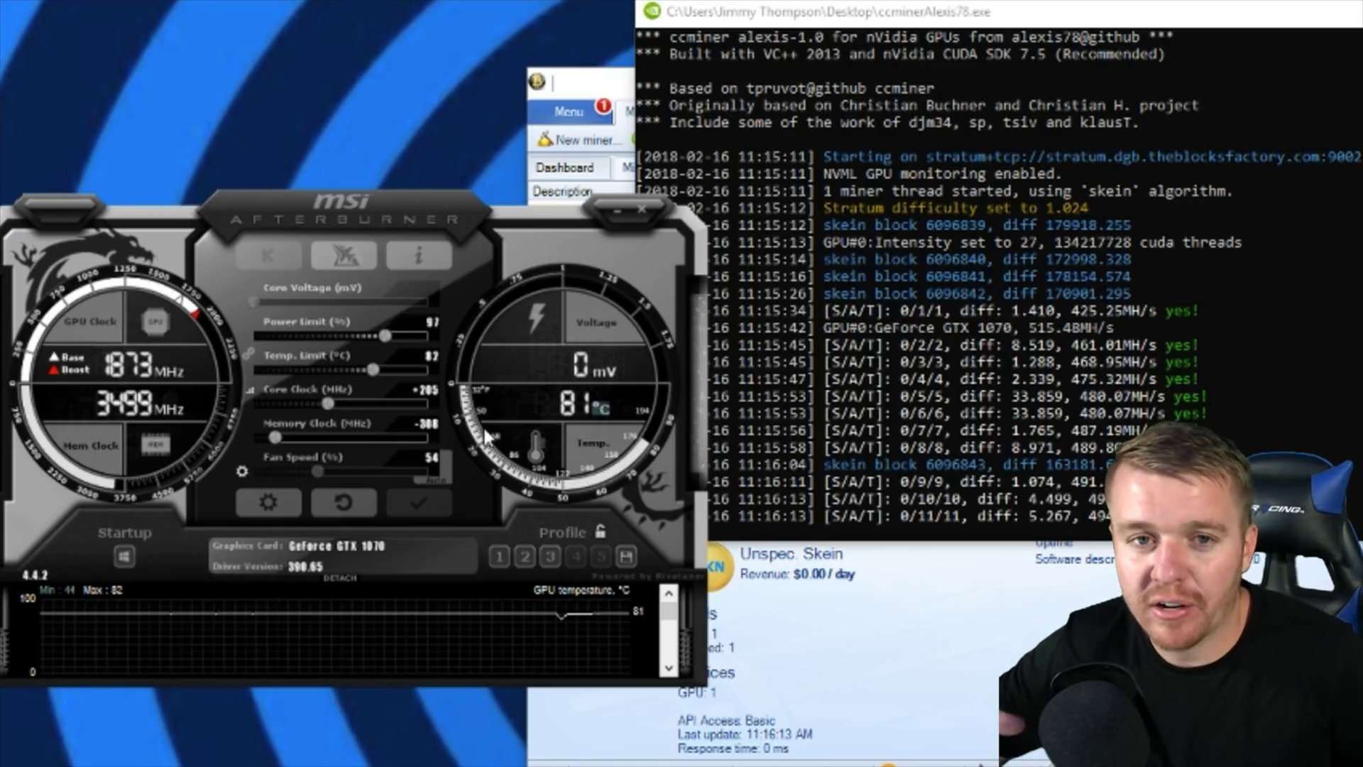
# - Check the Dashboard, Balance and Coins tabs, then the Miners list at 495.13 MH/s
pyautogui.click(842, 612)
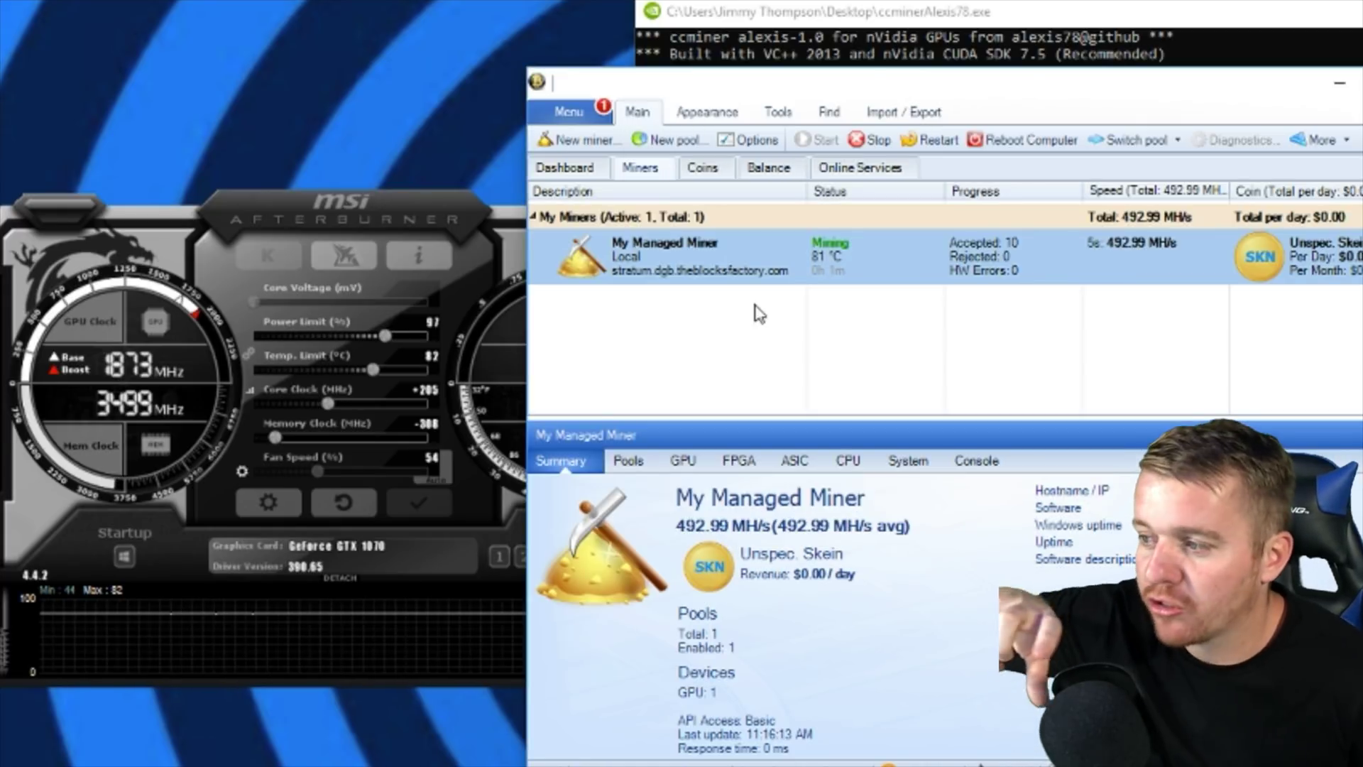
pyautogui.click(572, 173)
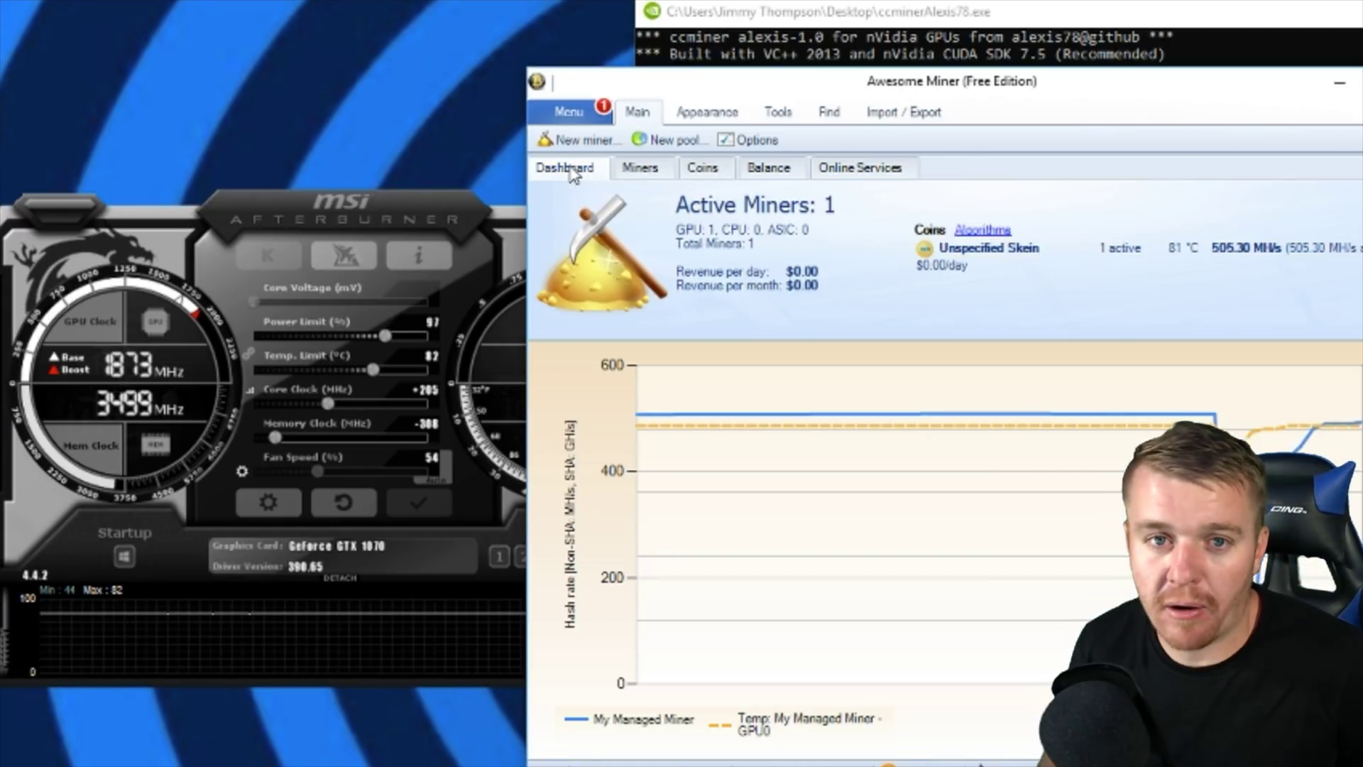
pyautogui.click(658, 172)
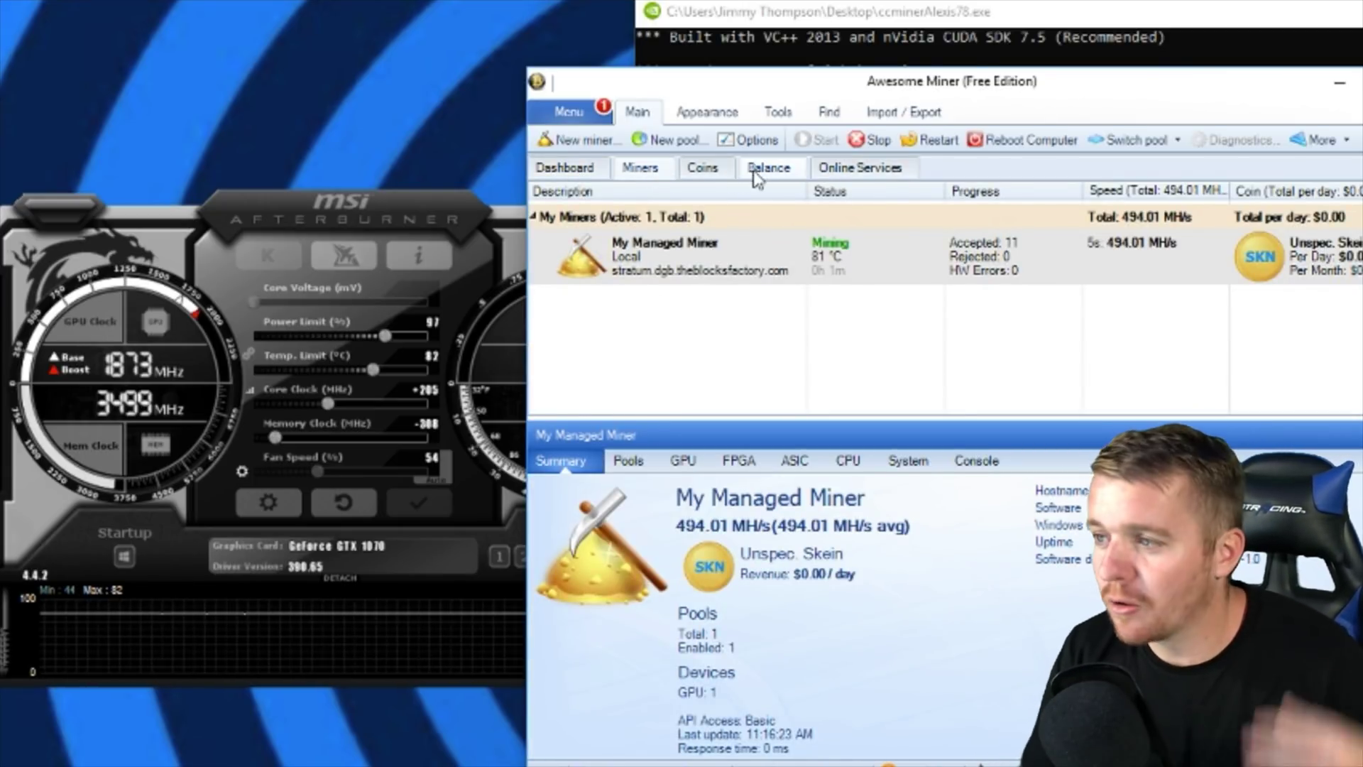
pyautogui.click(755, 173)
pyautogui.click(713, 173)
pyautogui.click(654, 174)
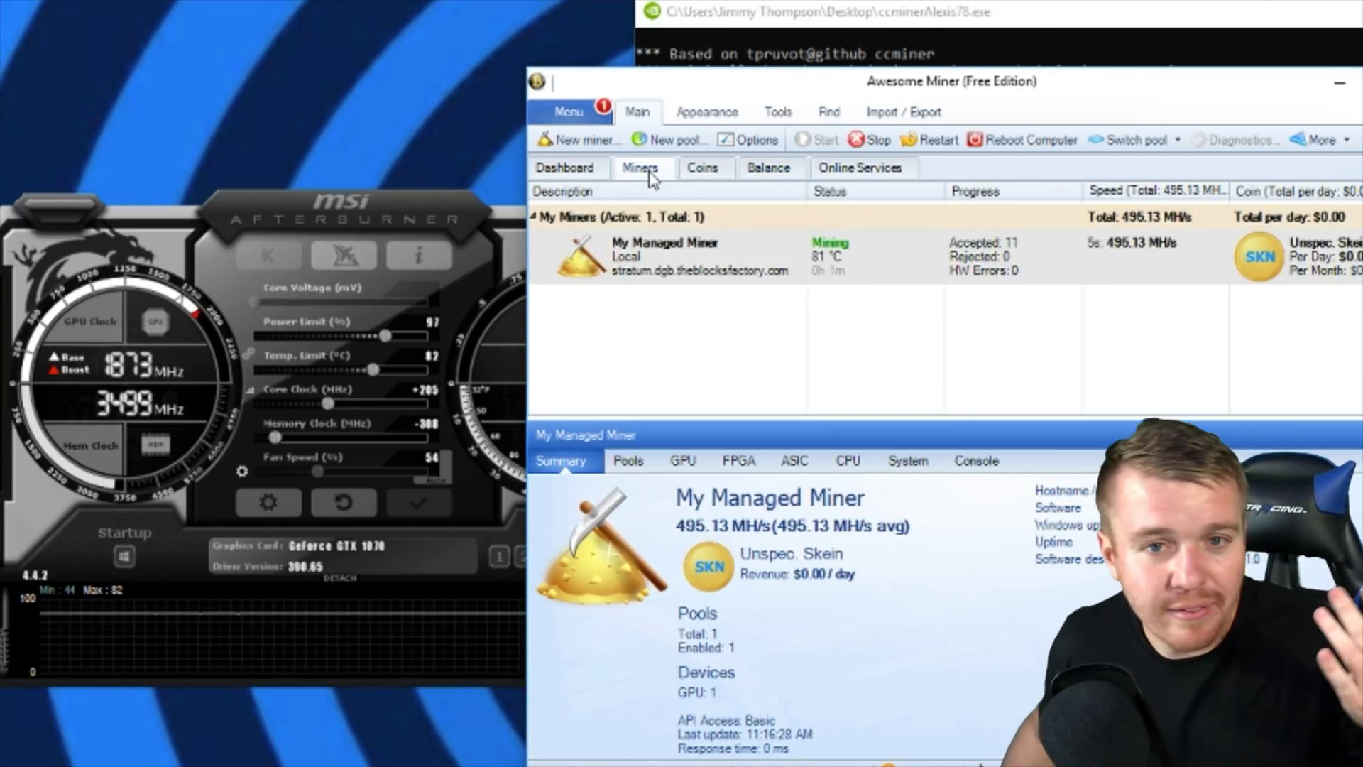
pyautogui.click(430, 211)
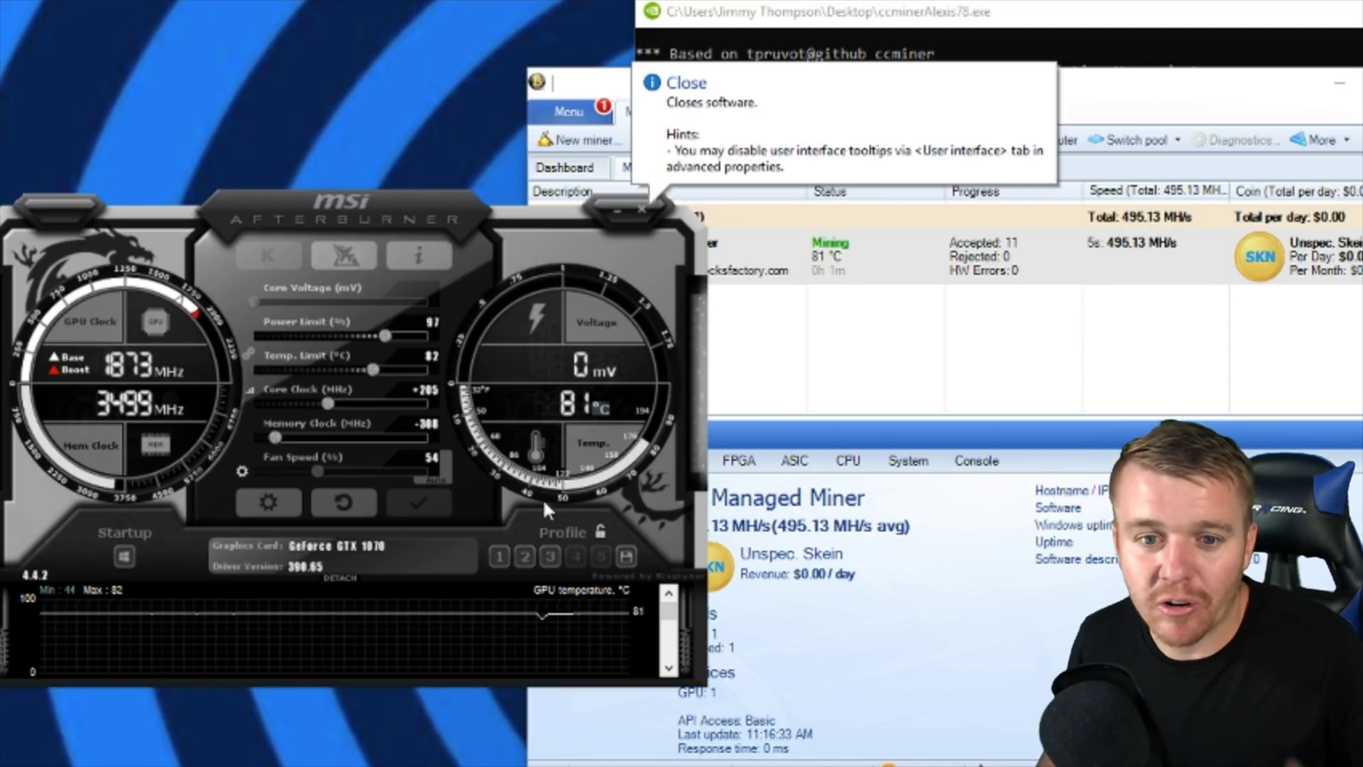
# - Save the tuned overclock as MSI Afterburner profile 4 and close Afterburner
pyautogui.click(626, 555)
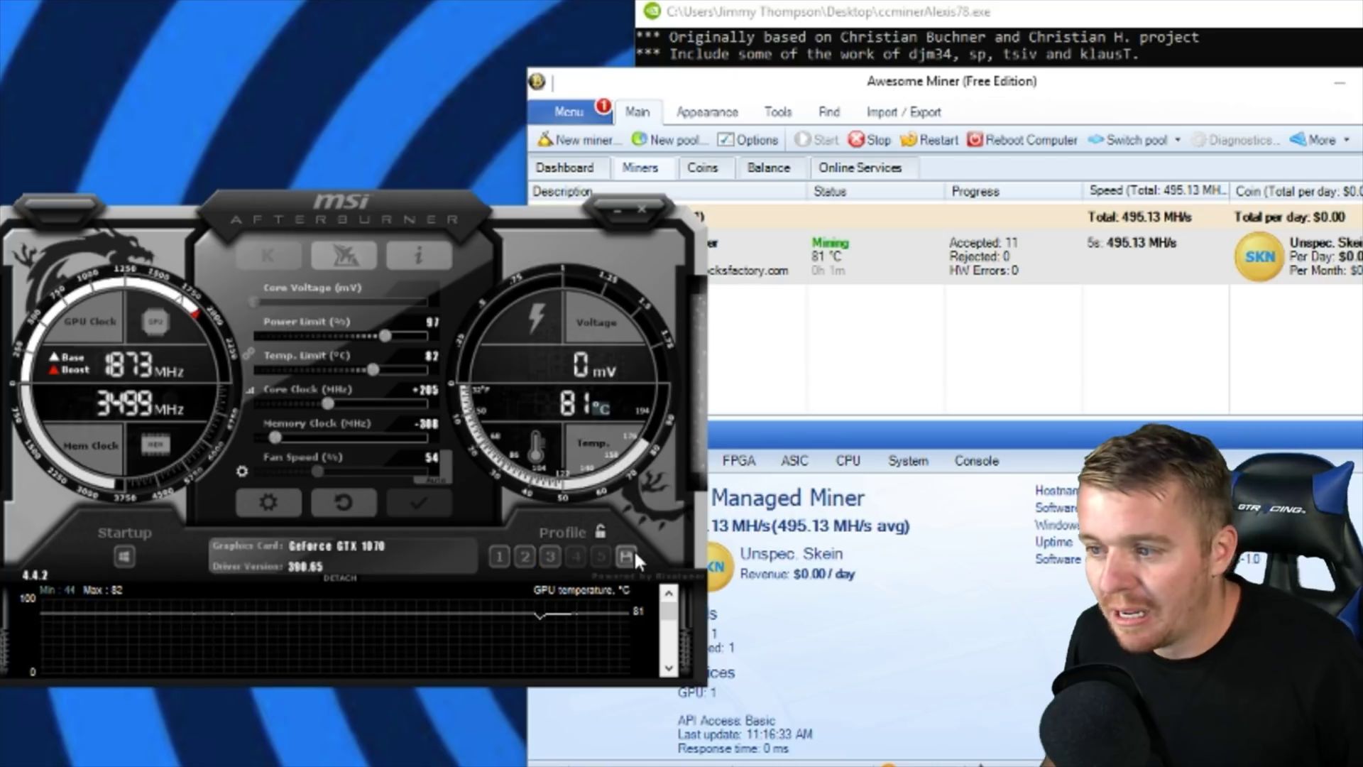
pyautogui.click(577, 553)
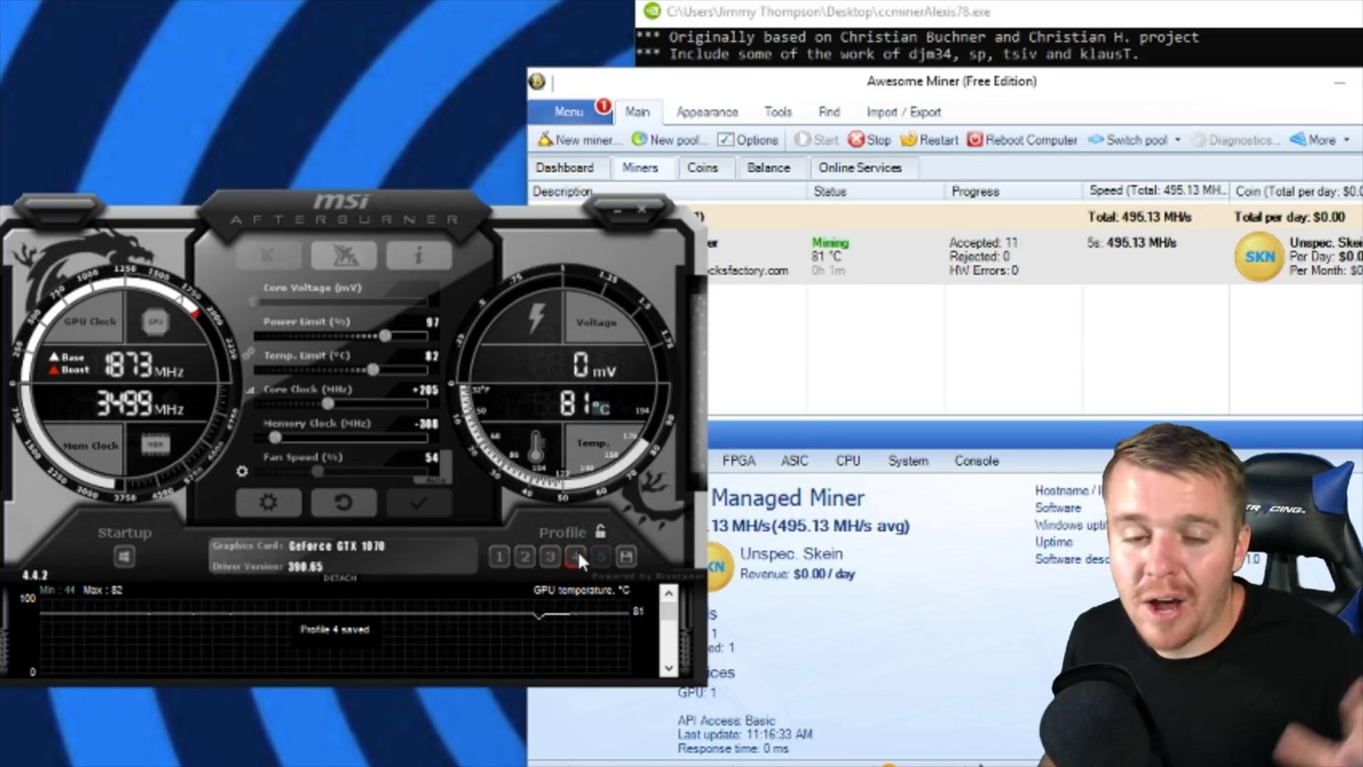
pyautogui.click(642, 207)
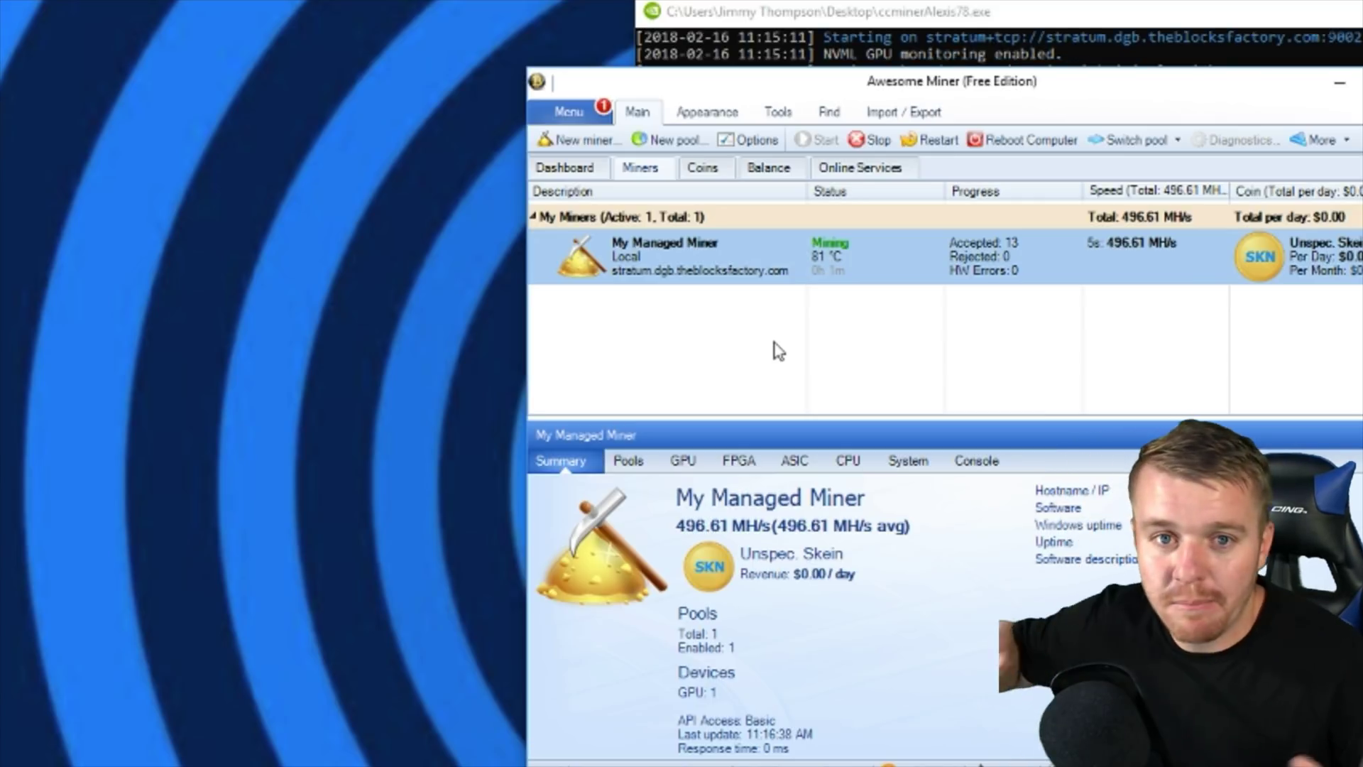
# - Switch to the pool page showing hourly hash-rate and 14-day DGB income charts
pyautogui.hotkey('alt', 'Tab')
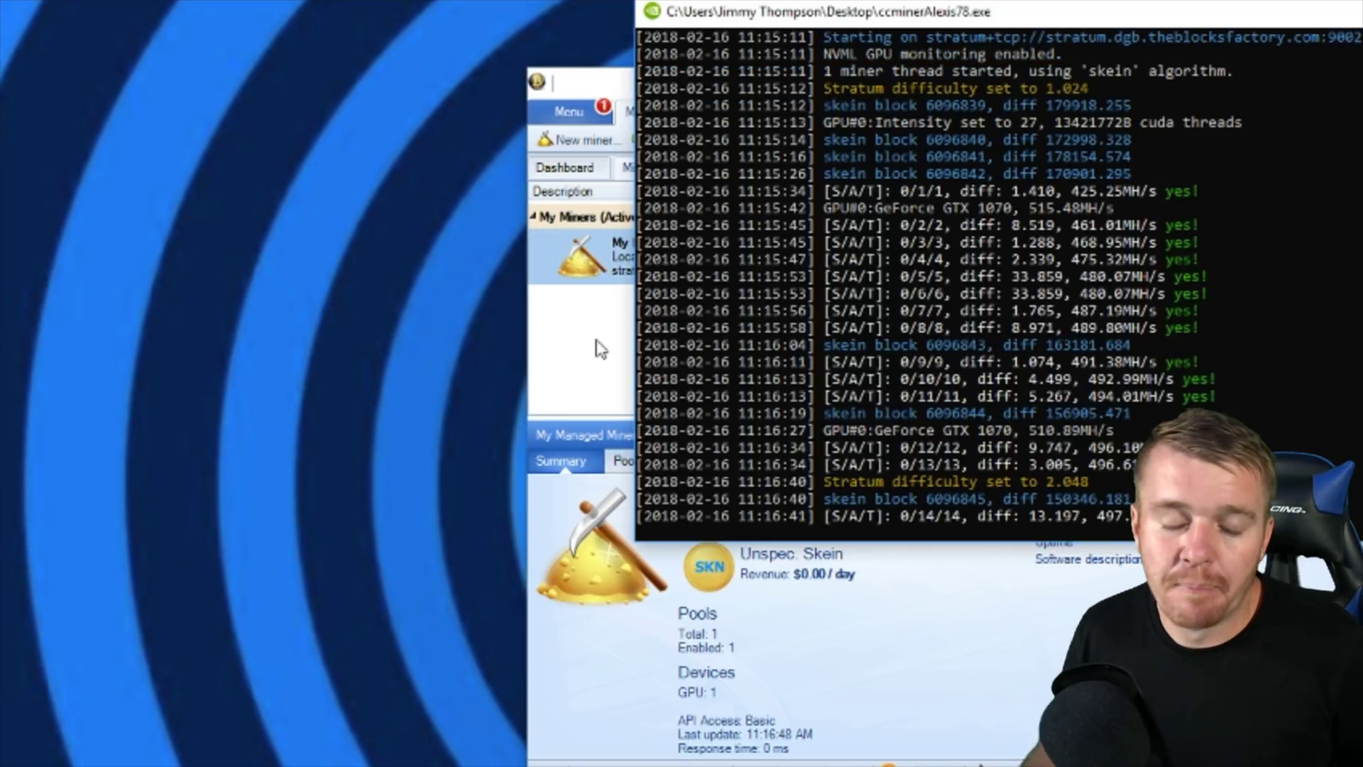
pyautogui.hotkey('alt', 'Tab')
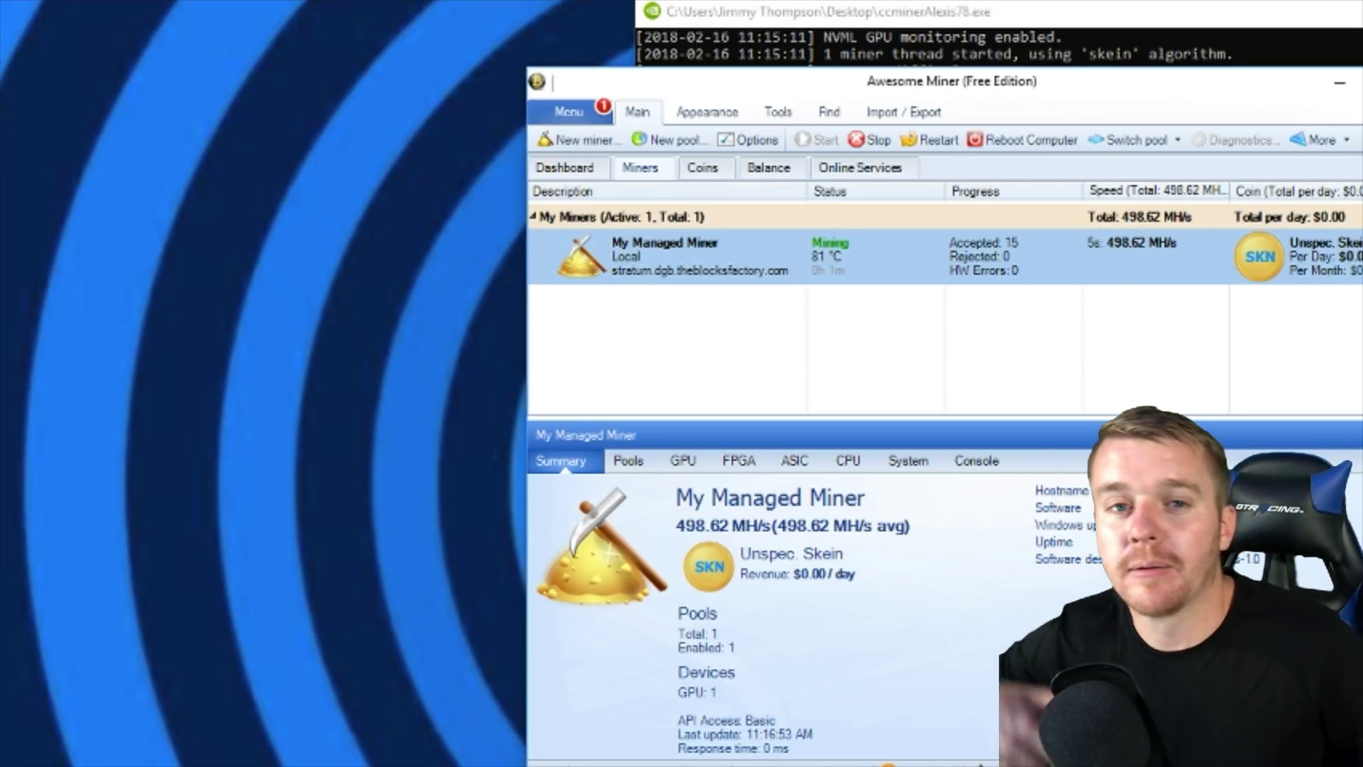
pyautogui.hotkey('alt', 'Tab')
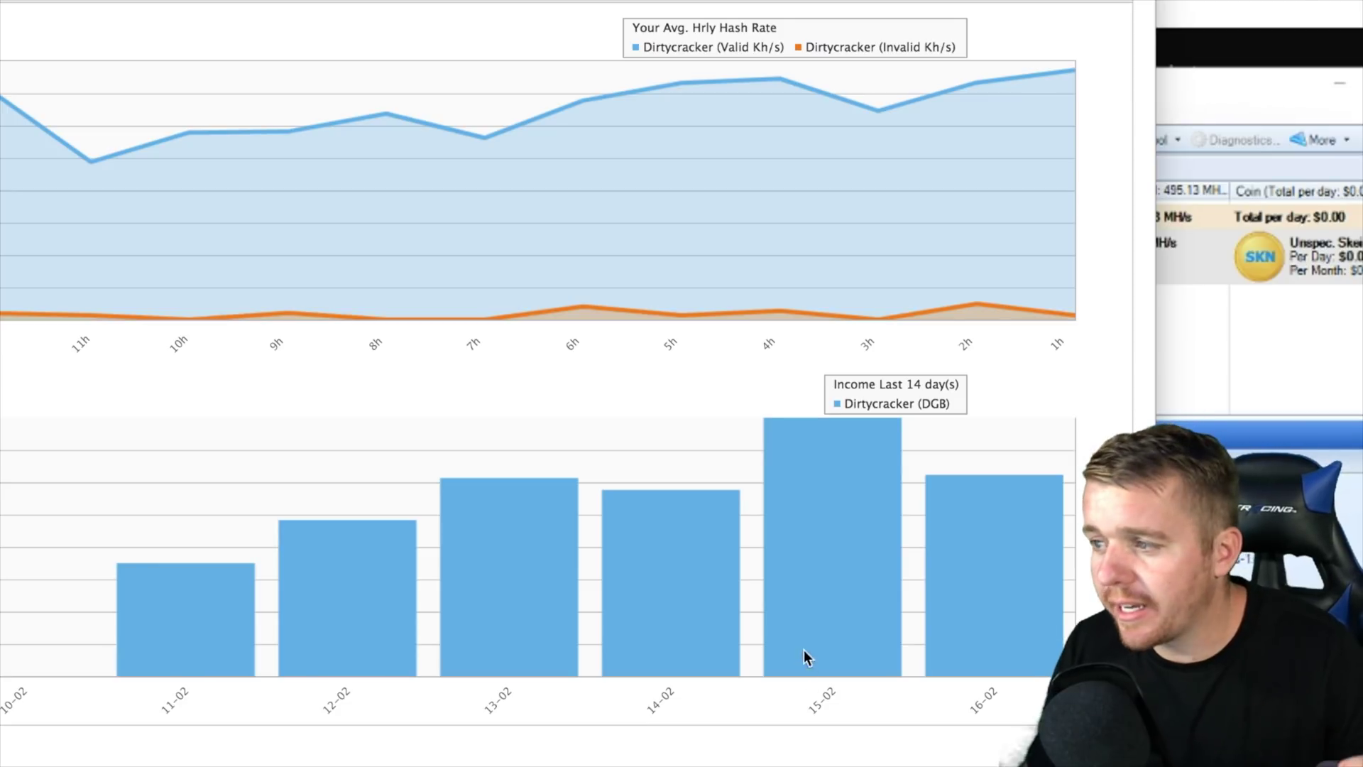